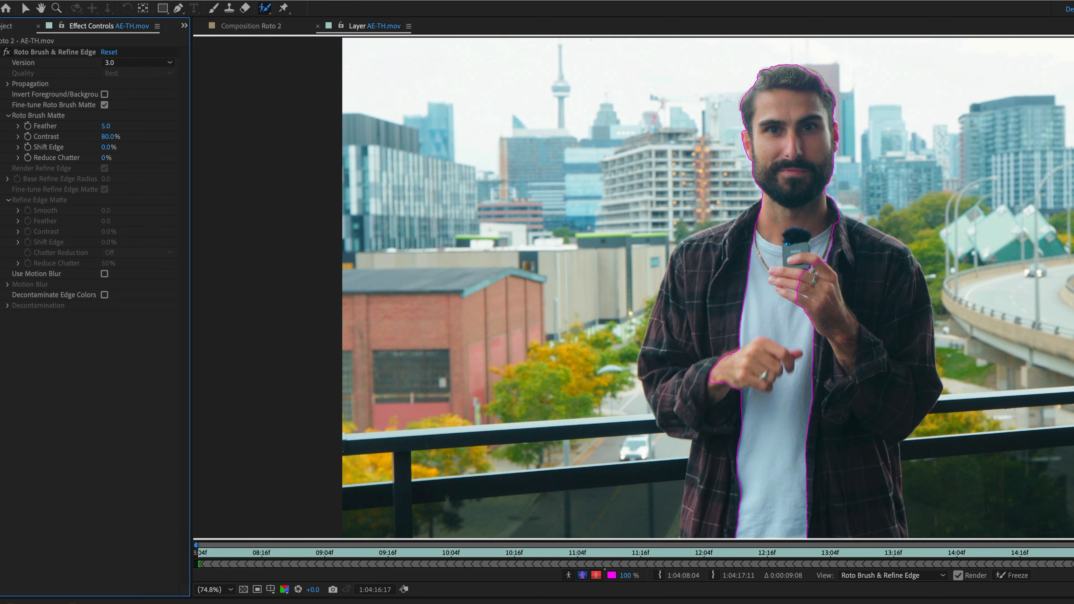
# Extend the roto selection to the whole plaid jacket with Roto Brush foreground strokes over both of its sides down to the hem
pyautogui.moveTo(734, 376)
pyautogui.mouseDown()
pyautogui.moveTo(696, 393)
pyautogui.moveTo(665, 389)
pyautogui.moveTo(670, 303)
pyautogui.moveTo(697, 251)
pyautogui.moveTo(743, 231)
pyautogui.moveTo(816, 226)
pyautogui.moveTo(887, 275)
pyautogui.moveTo(912, 330)
pyautogui.moveTo(911, 380)
pyautogui.moveTo(872, 382)
pyautogui.moveTo(837, 342)
pyautogui.moveTo(743, 277)
pyautogui.mouseUp()
pyautogui.press('space')
pyautogui.moveTo(612, 340); pyautogui.dragTo(608, 388)
pyautogui.moveTo(805, 351); pyautogui.dragTo(815, 406)
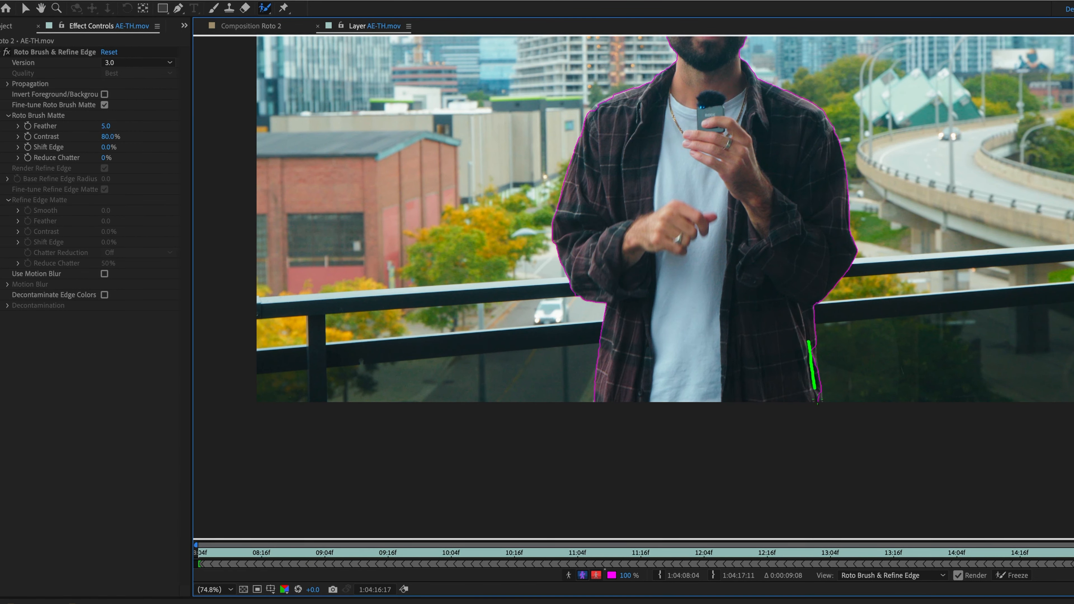
# Add the missed hair areas on both sides of the man's head to the roto selection with foreground strokes
pyautogui.press('space')
pyautogui.moveTo(726, 250); pyautogui.dragTo(724, 401)
pyautogui.scroll(3, 760, 132)
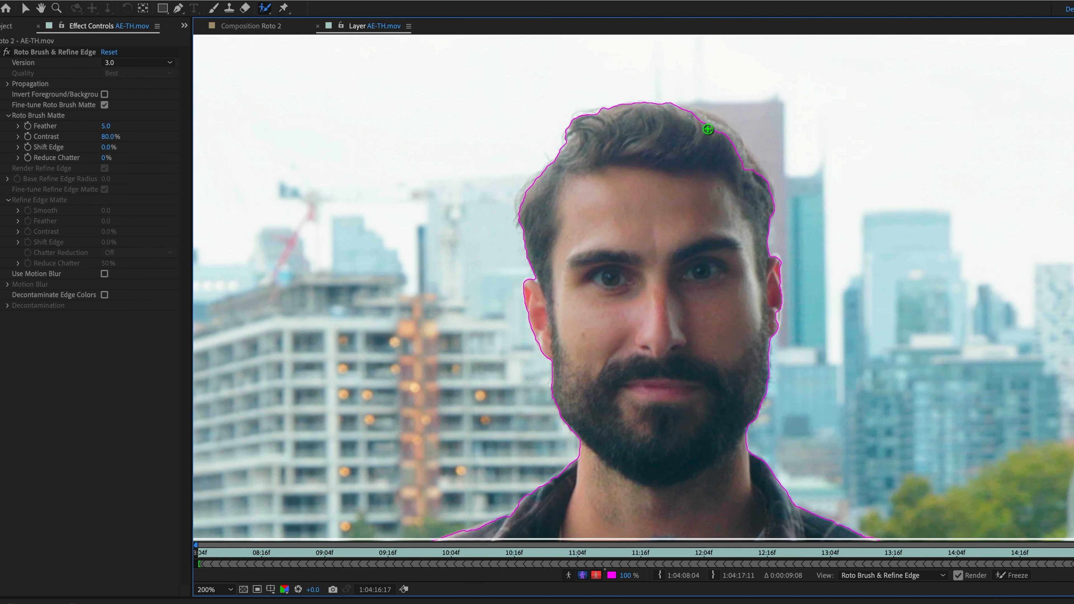
pyautogui.moveTo(718, 127); pyautogui.dragTo(761, 186)
pyautogui.moveTo(535, 190); pyautogui.dragTo(541, 242)
pyautogui.press('space')
pyautogui.moveTo(662, 375); pyautogui.dragTo(647, 302)
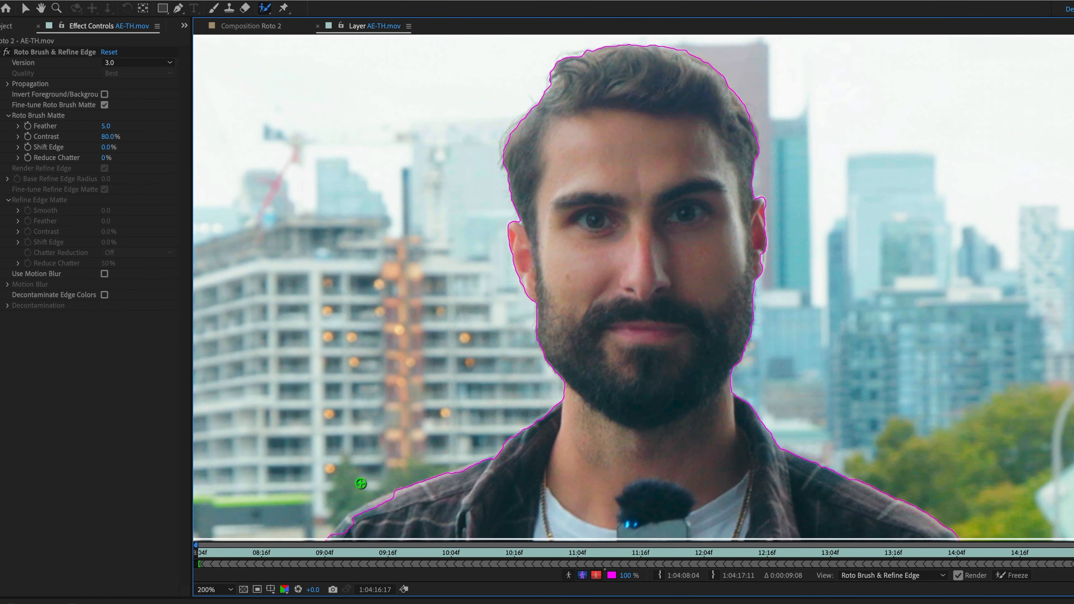
# Review the propagated roto outline across the clip at fit magnification, and play the cut-out in the Roto 2 composition
pyautogui.click(218, 592)
pyautogui.click(224, 603)
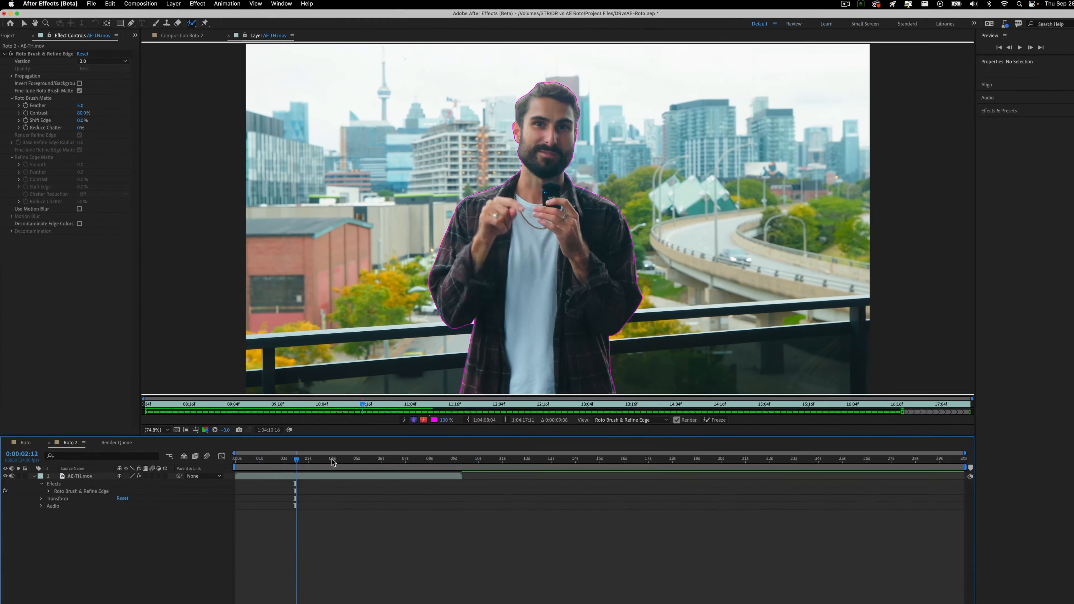
pyautogui.click(322, 445)
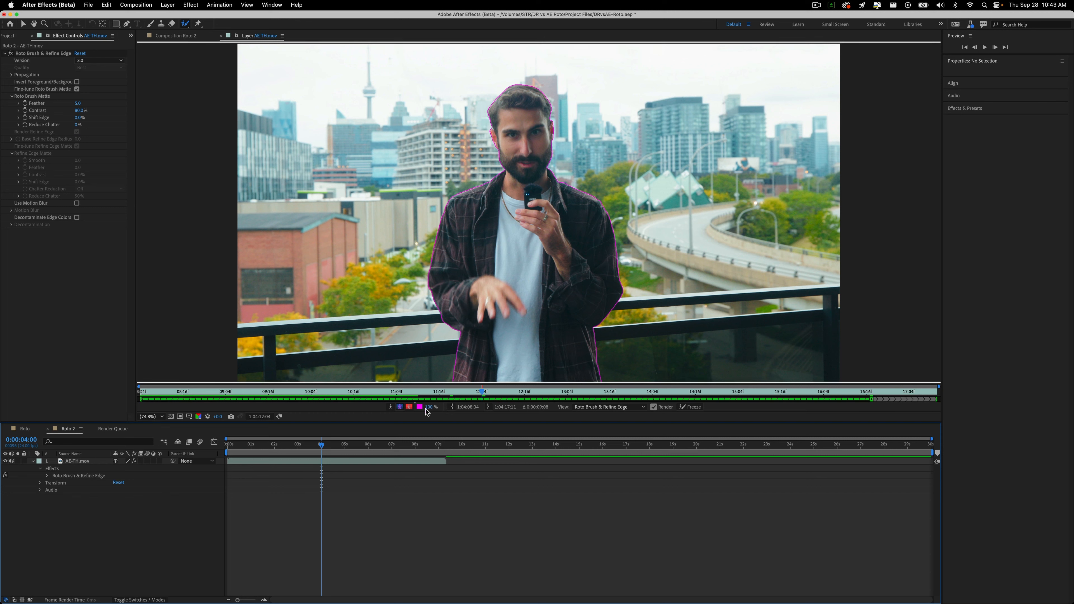
pyautogui.moveTo(481, 393); pyautogui.dragTo(809, 395)
pyautogui.click(171, 36)
pyautogui.press('space')
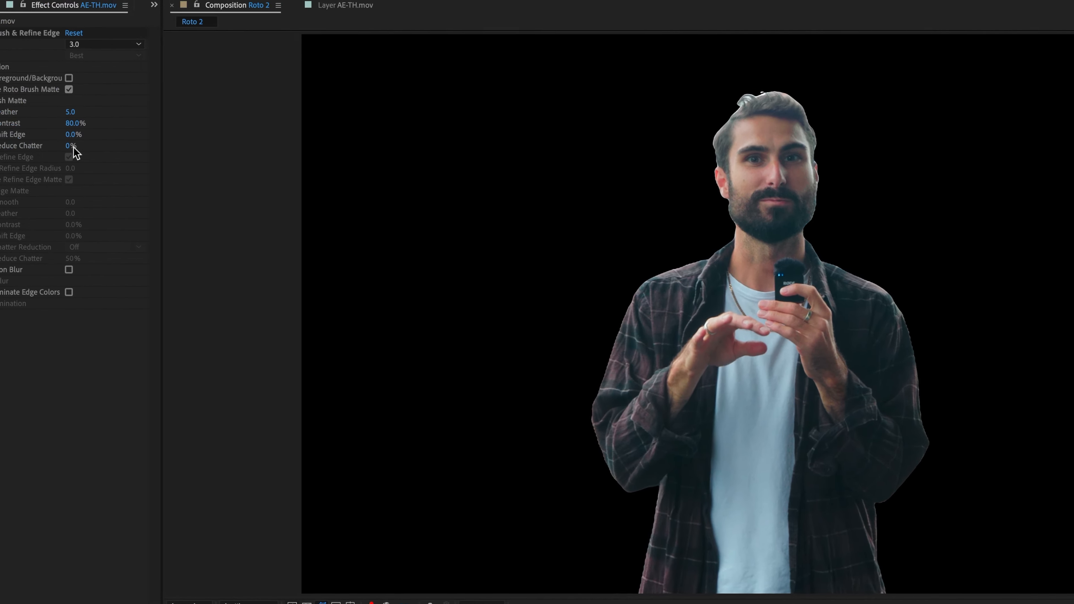
# Set the Roto Brush Matte's Reduce Chatter to 15%
pyautogui.click(117, 151)
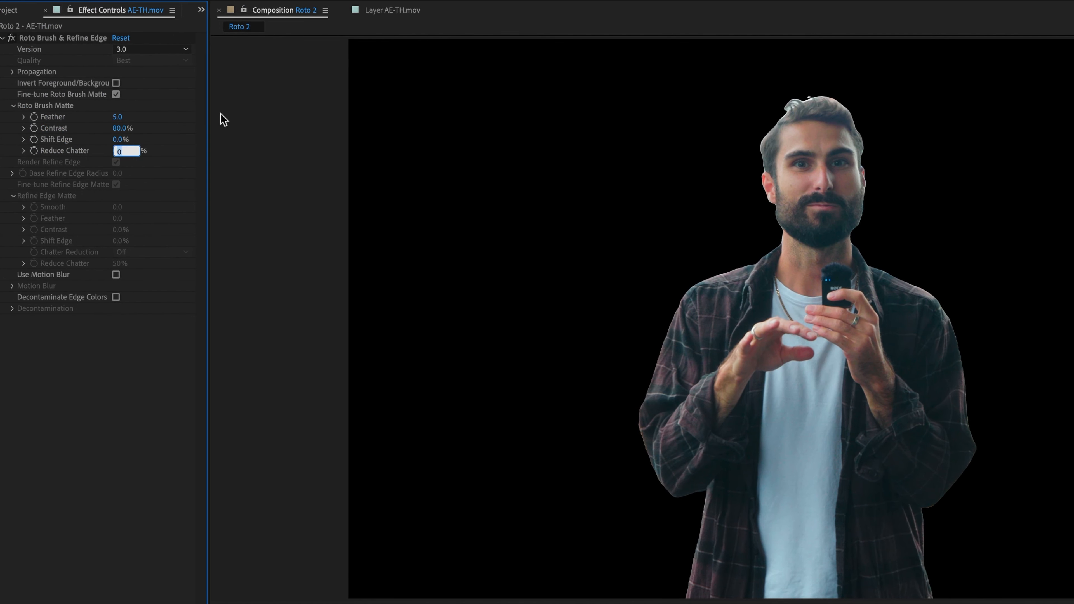
pyautogui.write('15')
pyautogui.press('Return')
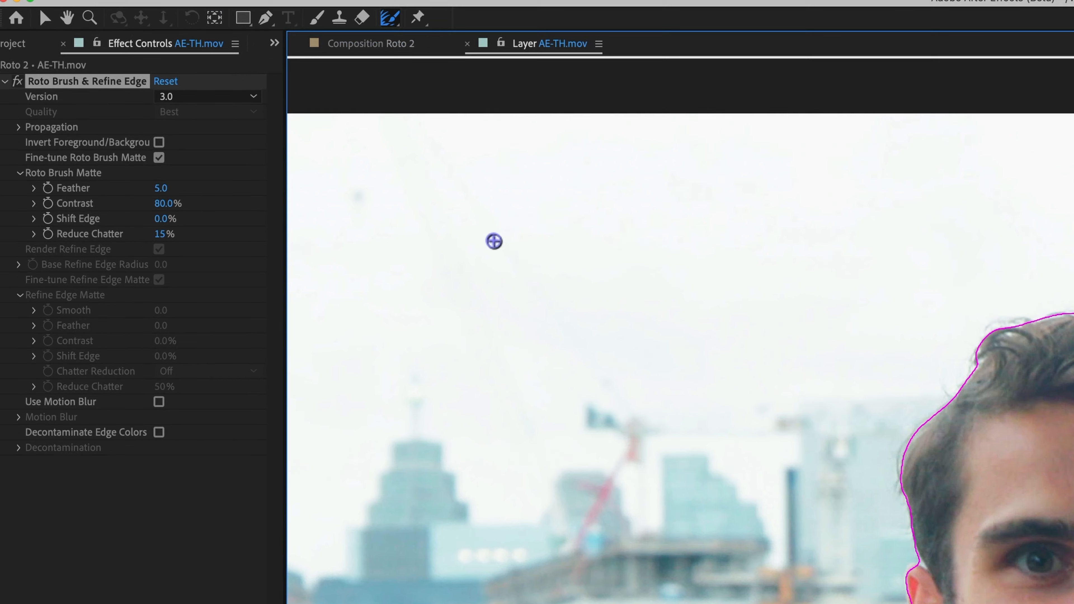
# Paint a Refine Edge stroke along the top hairline from one side of the head to the other and preview its propagation
pyautogui.click(396, 18)
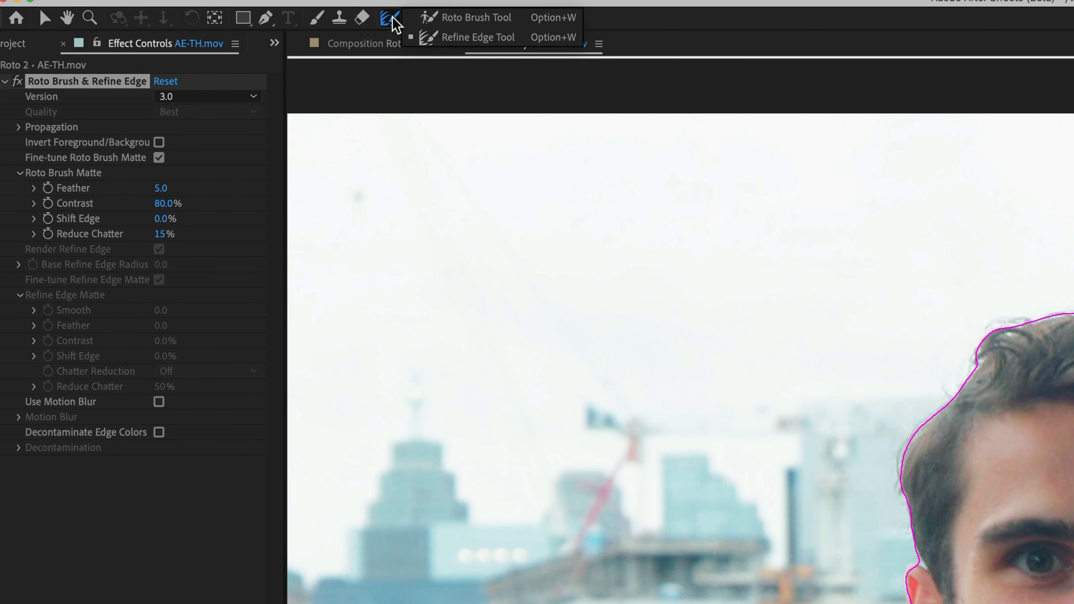
pyautogui.click(490, 38)
pyautogui.moveTo(903, 468)
pyautogui.mouseDown()
pyautogui.moveTo(916, 431)
pyautogui.moveTo(1024, 328)
pyautogui.moveTo(1073, 328)
pyautogui.mouseUp()
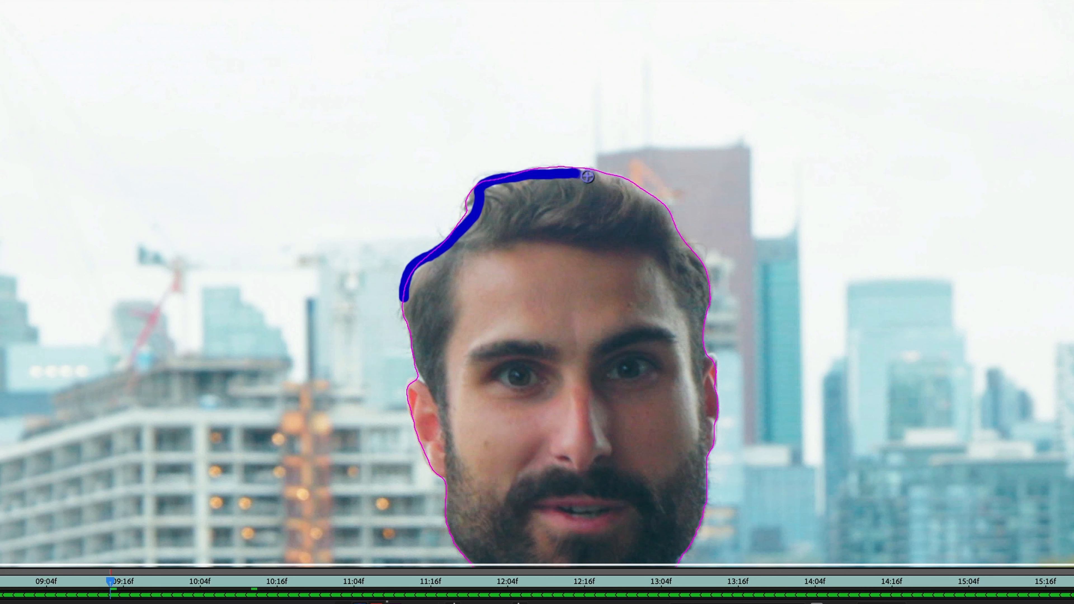
pyautogui.moveTo(587, 177)
pyautogui.mouseDown()
pyautogui.moveTo(662, 209)
pyautogui.moveTo(699, 249)
pyautogui.mouseUp()
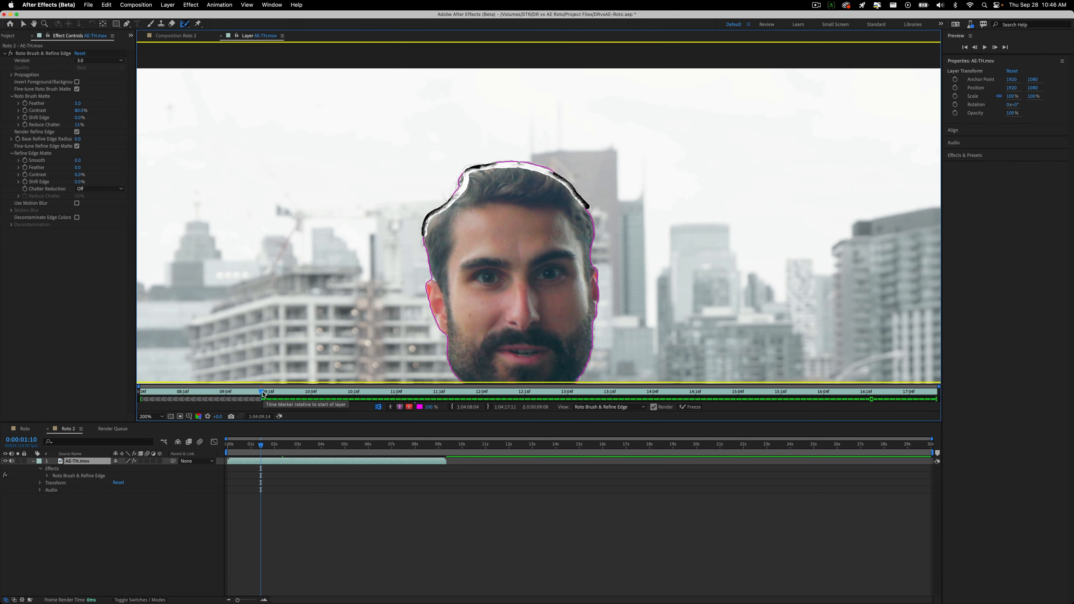
pyautogui.press('space')
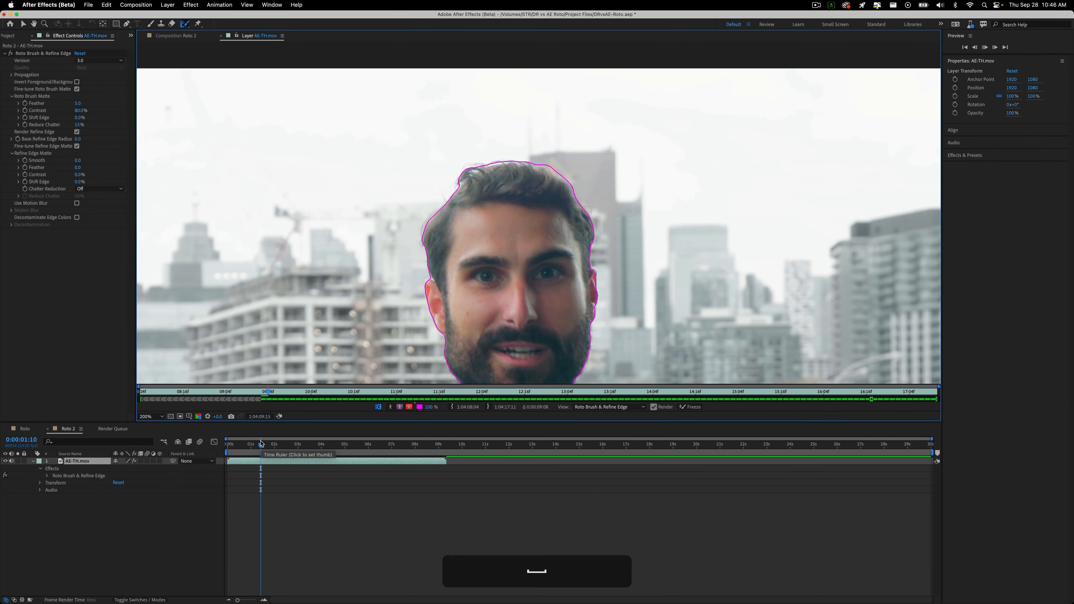
# Fit the whole frame in the layer view and freeze the Roto Brush and Refine Edge result
pyautogui.click(155, 416)
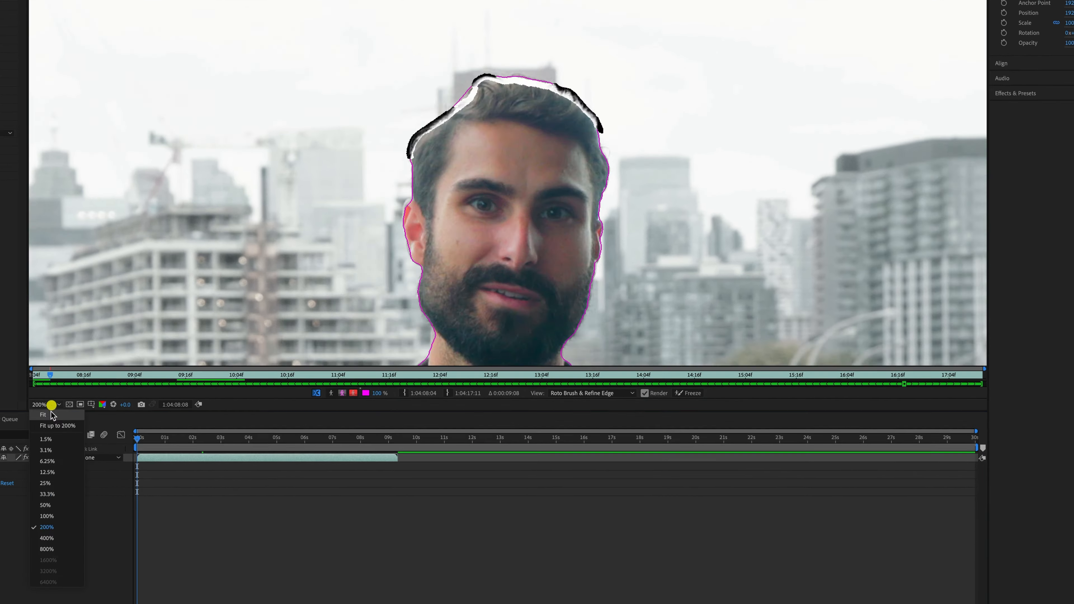
pyautogui.click(51, 414)
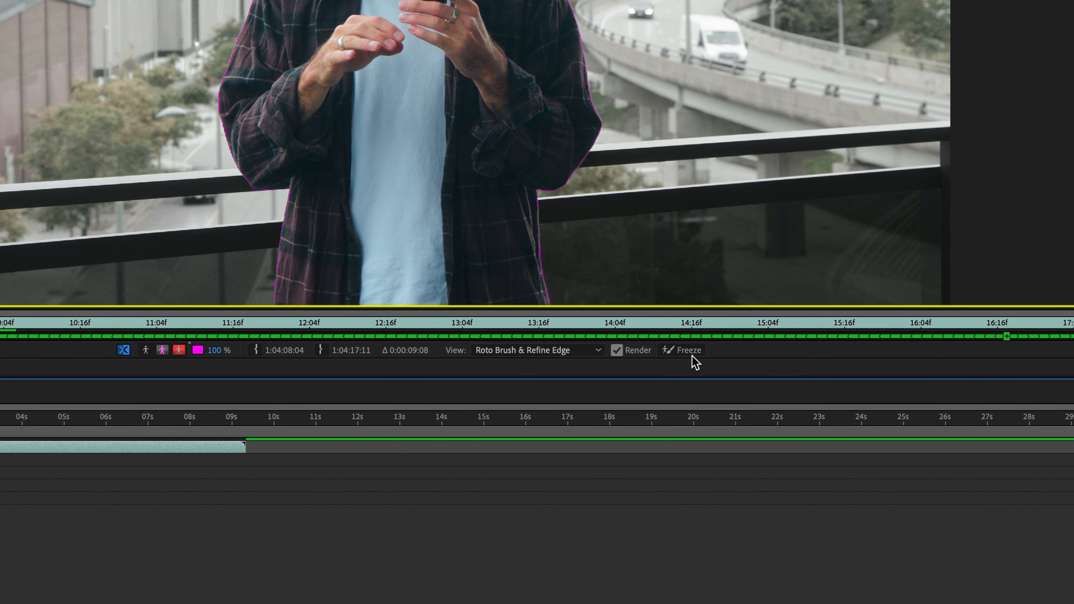
pyautogui.click(690, 393)
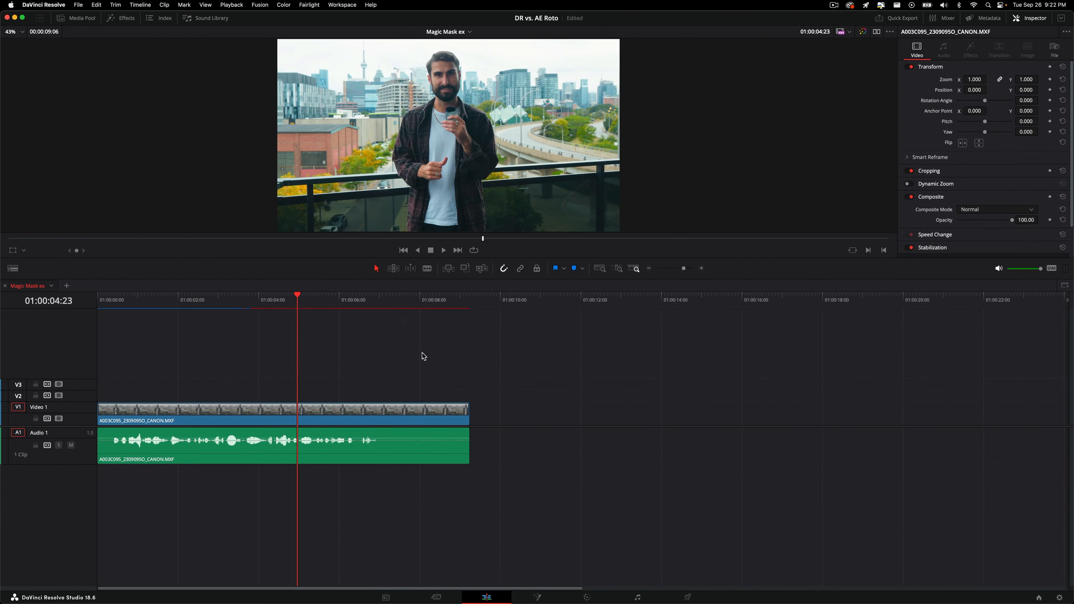
# On DaVinci Resolve's Color page, add a serial node after the last node, label it "Magic Mask" and place it below the others
pyautogui.click(588, 598)
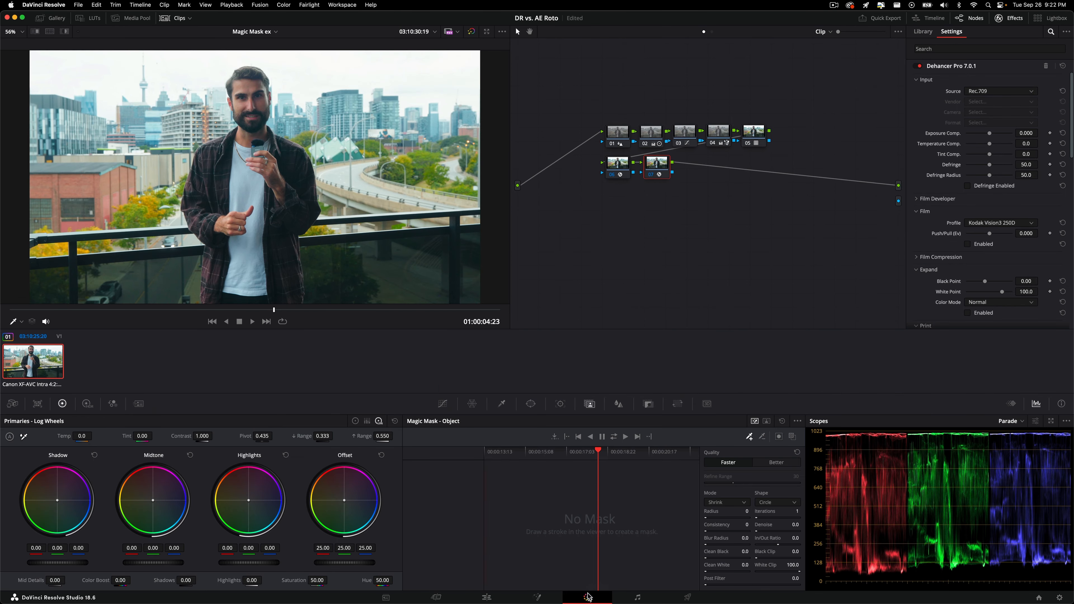
pyautogui.moveTo(705, 240); pyautogui.dragTo(655, 229)
pyautogui.hotkey('alt', 's')
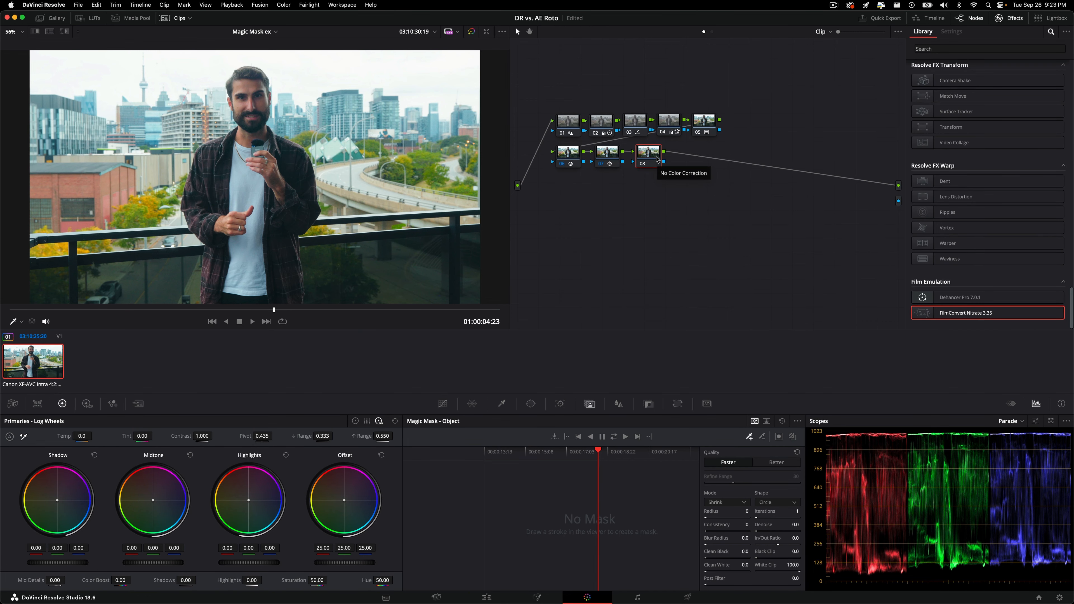
pyautogui.hotkey('alt', 'Tab')
pyautogui.write('Magic Mask')
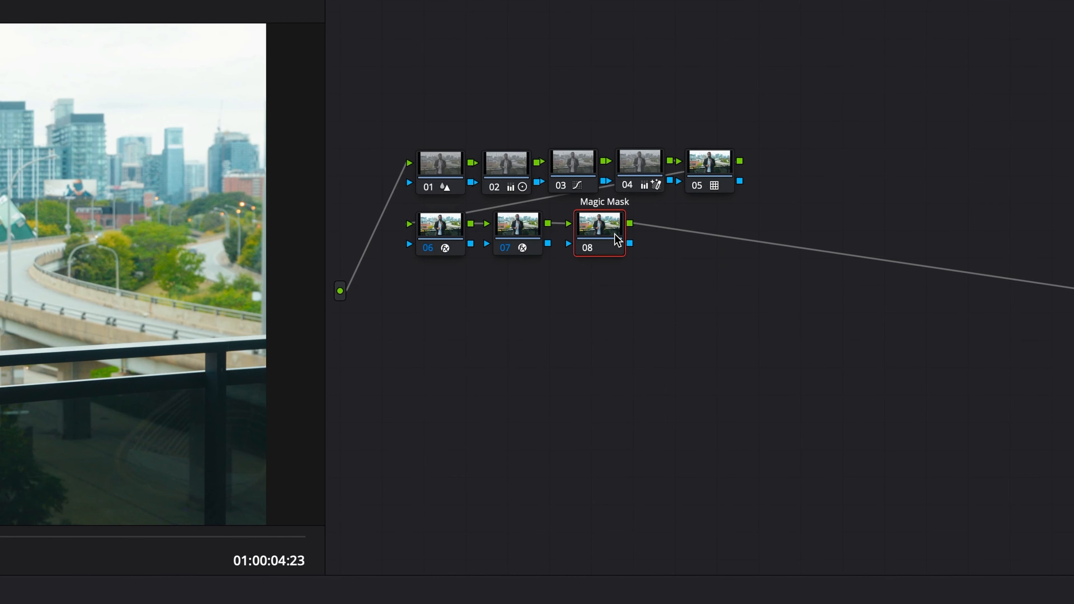
pyautogui.moveTo(618, 241); pyautogui.dragTo(621, 339)
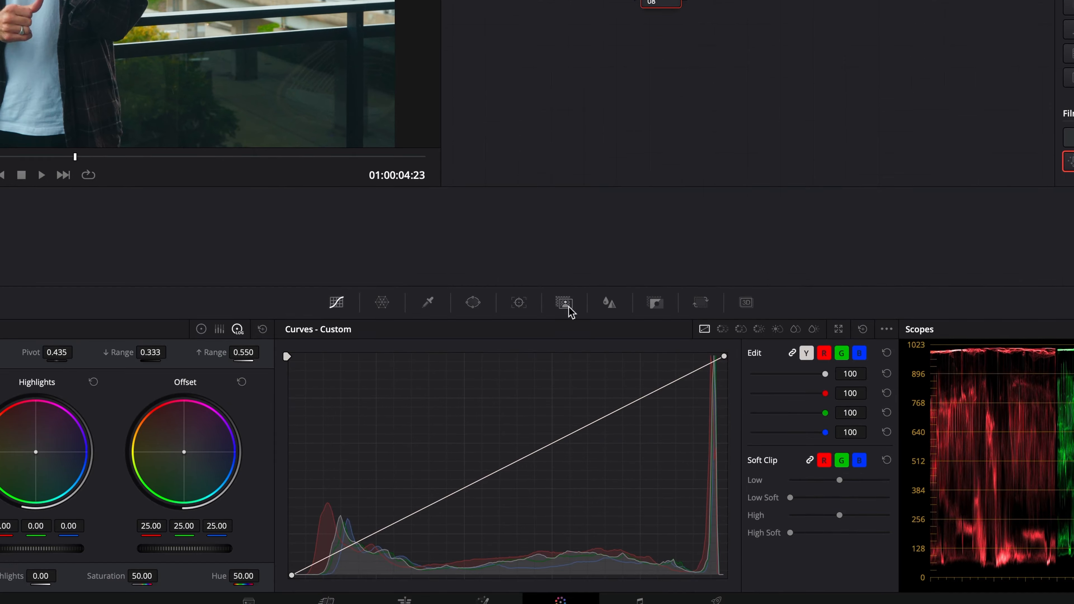
# Draw a Magic Mask object stroke from the man's head down through his shirt to the waist
pyautogui.click(572, 311)
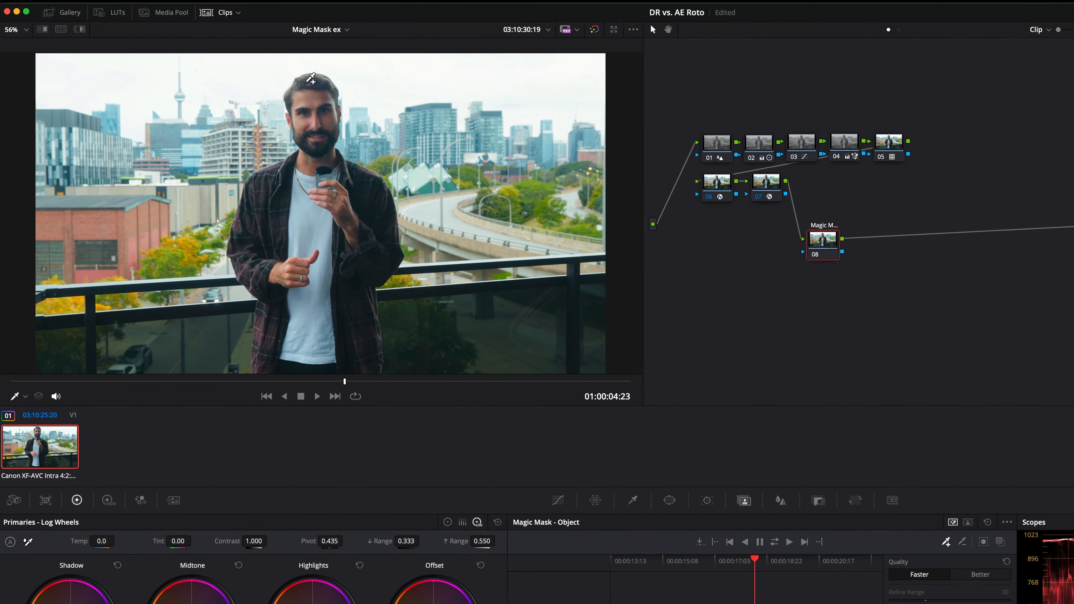
pyautogui.moveTo(244, 74); pyautogui.dragTo(254, 216)
pyautogui.moveTo(372, 304); pyautogui.dragTo(365, 424)
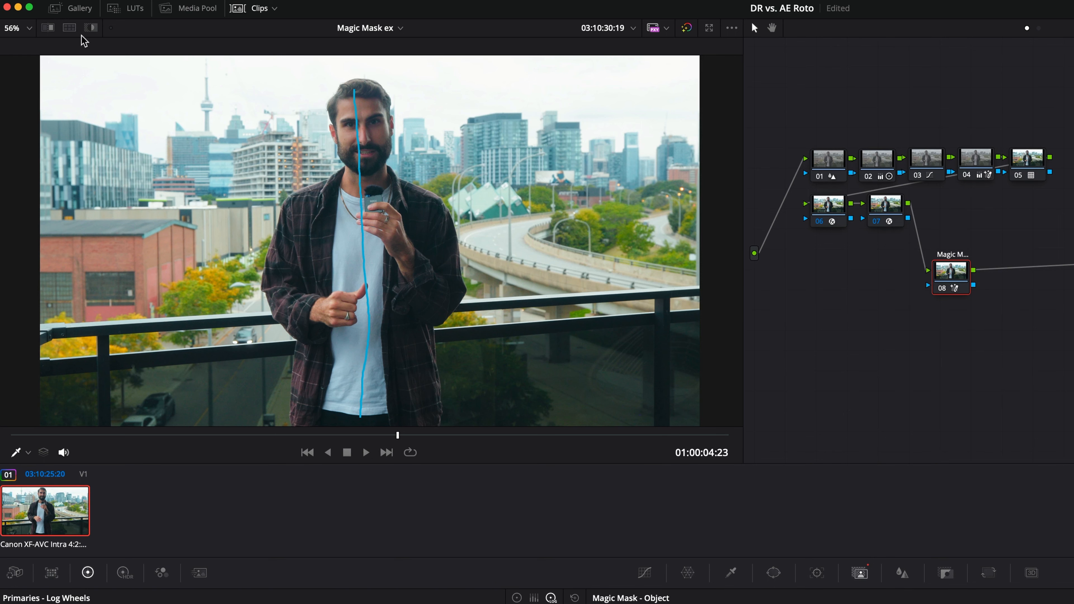
# Turn on the mask highlight and the red mask overlay, and briefly try the inverted mask
pyautogui.click(91, 28)
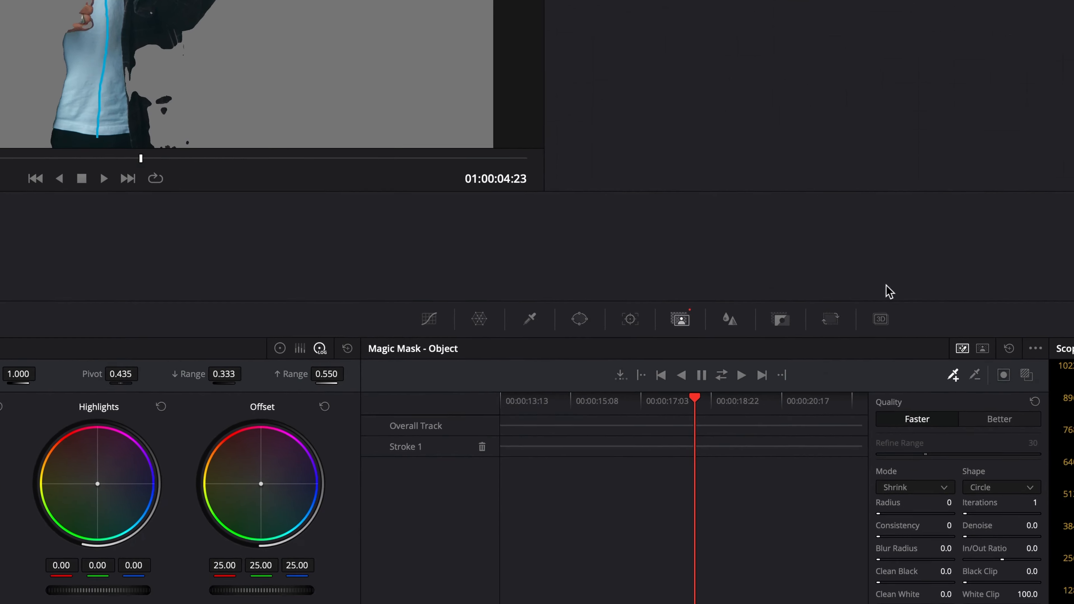
pyautogui.click(991, 310)
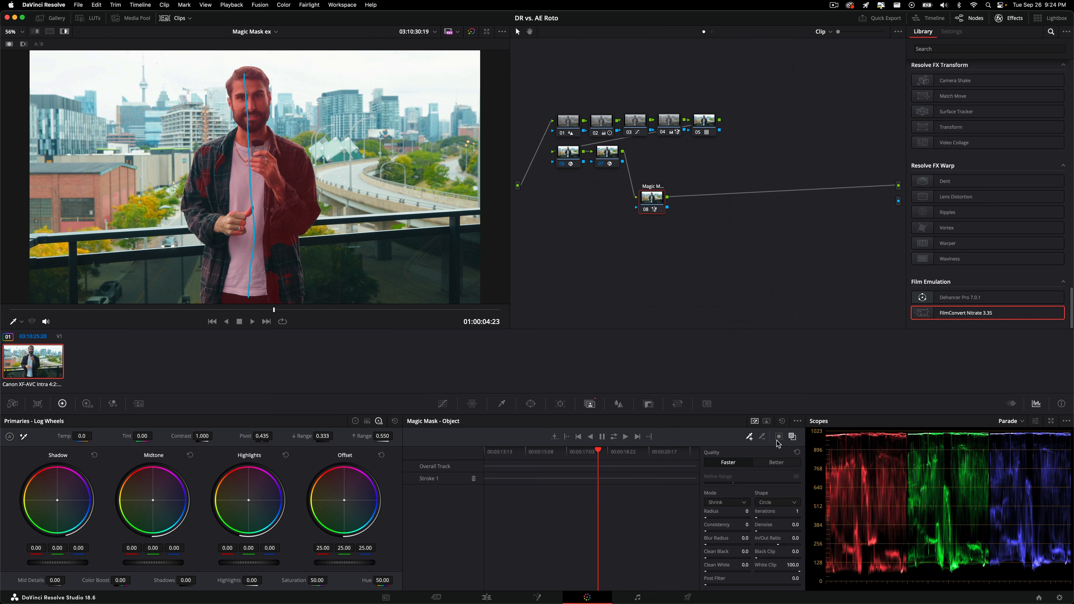
pyautogui.click(779, 437)
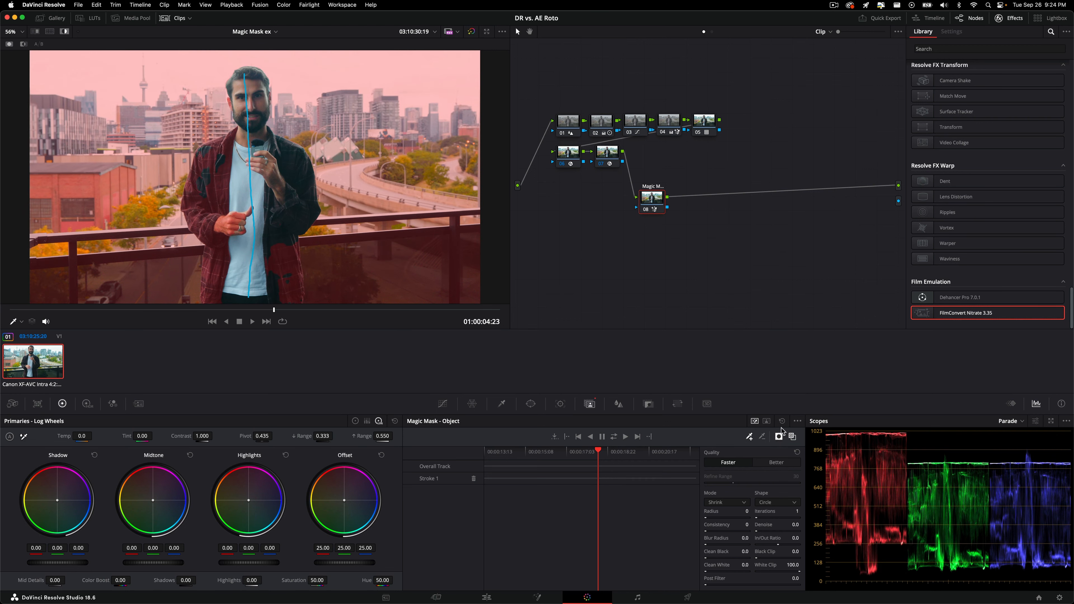
pyautogui.click(779, 437)
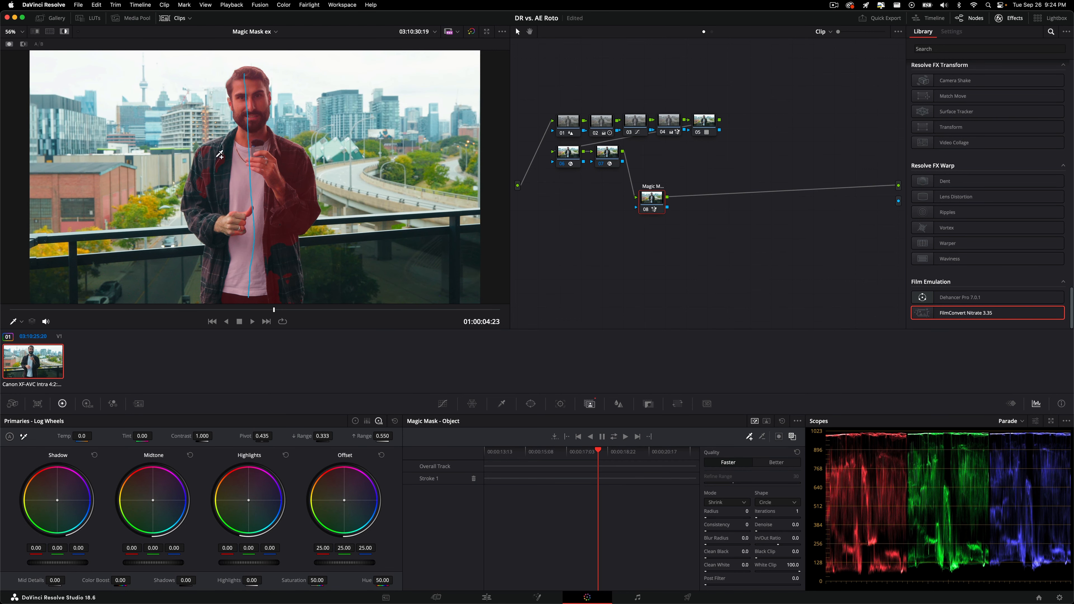
# Add three more Magic Mask strokes over the jacket: along one sleeve, across the lower hem and over the other arm
pyautogui.moveTo(222, 147)
pyautogui.mouseDown()
pyautogui.moveTo(193, 191)
pyautogui.moveTo(211, 222)
pyautogui.moveTo(230, 226)
pyautogui.mouseUp()
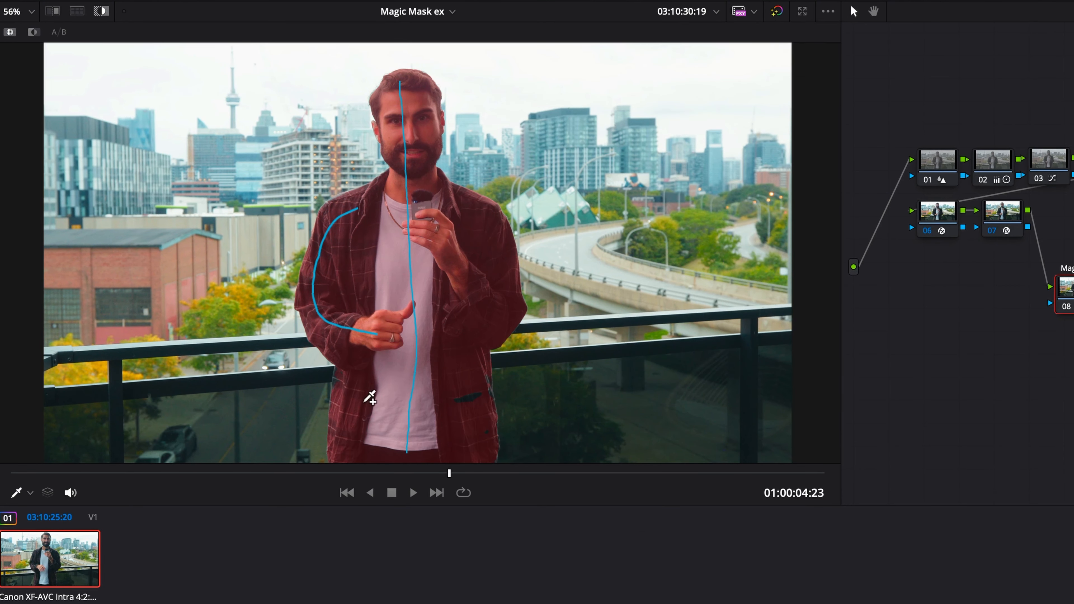
pyautogui.moveTo(347, 417); pyautogui.dragTo(471, 431)
pyautogui.moveTo(465, 208)
pyautogui.mouseDown()
pyautogui.moveTo(497, 230)
pyautogui.moveTo(499, 312)
pyautogui.moveTo(442, 245)
pyautogui.mouseUp()
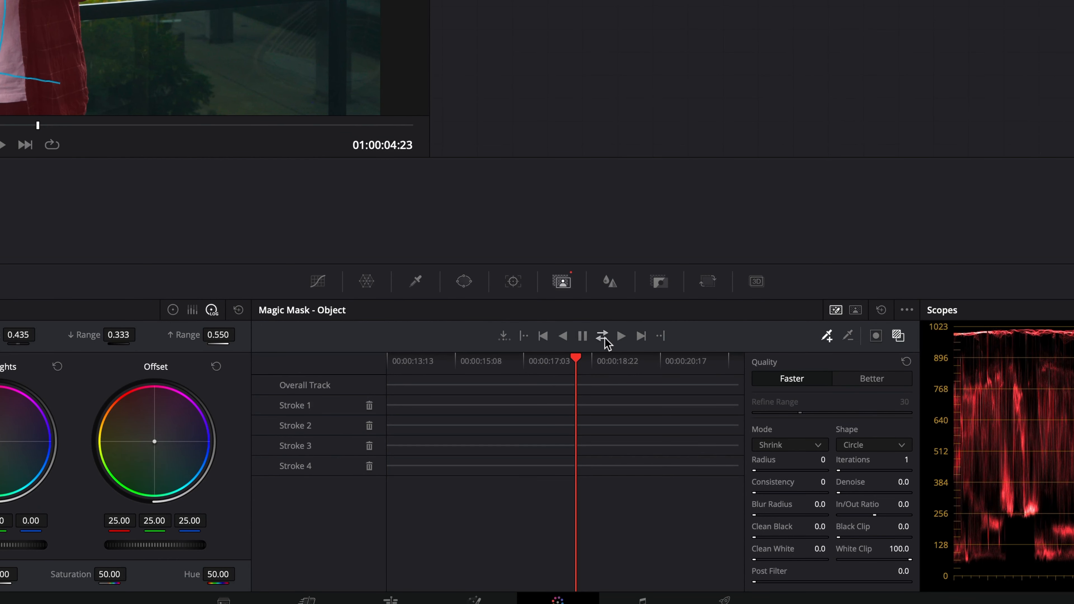
# Track the Magic Mask forward and backward through the clip, and play it back with the mask overlay off
pyautogui.click(604, 339)
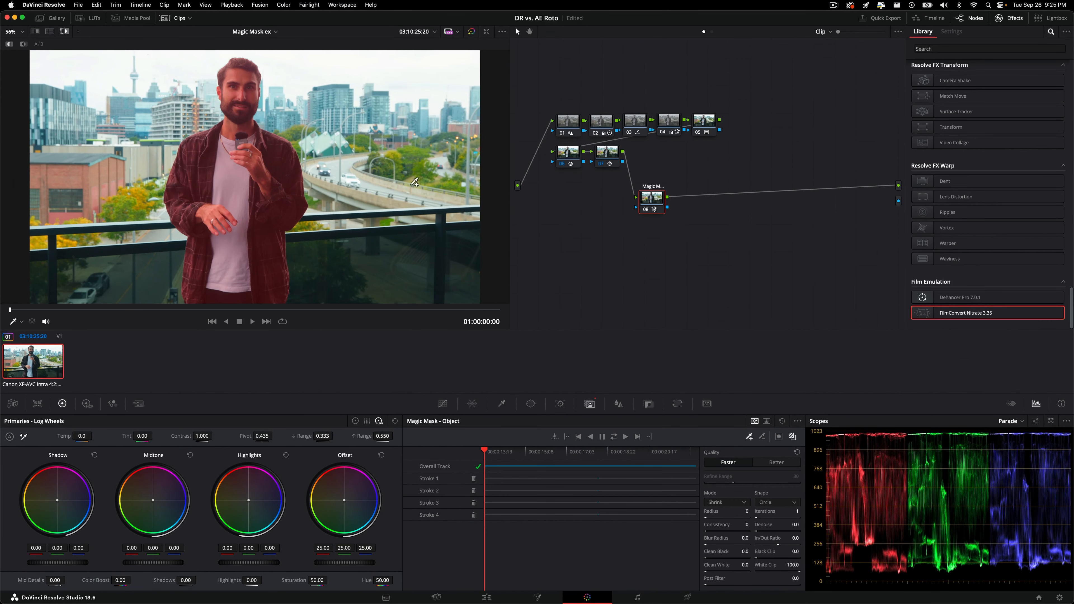
pyautogui.click(793, 437)
pyautogui.press('space')
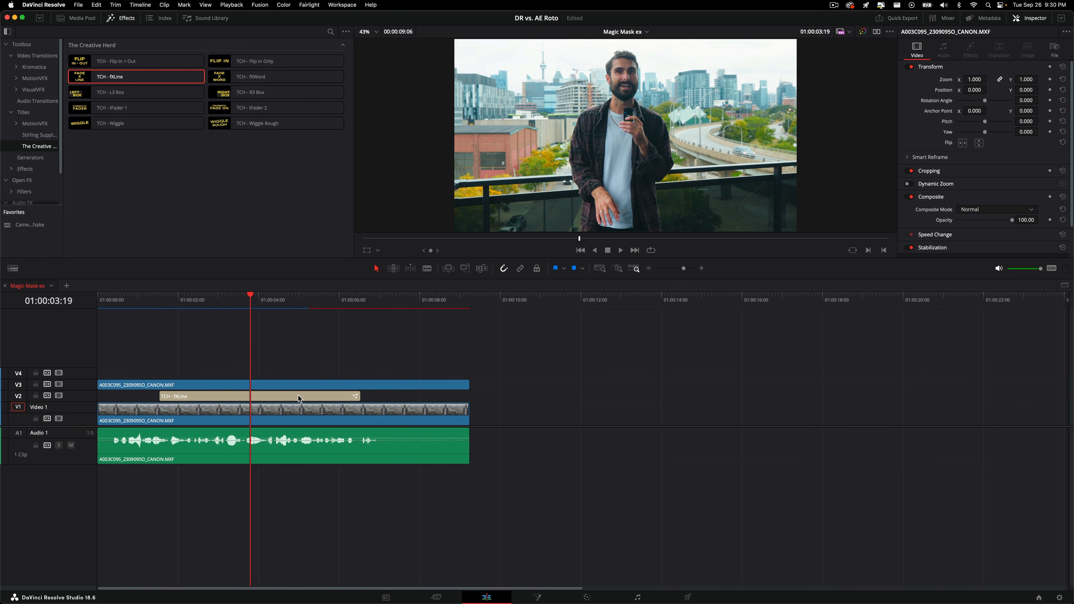
# Disable the V3 clip, inspect the V1 clip's nodes on the Color page and return to the Edit page
pyautogui.press('d')
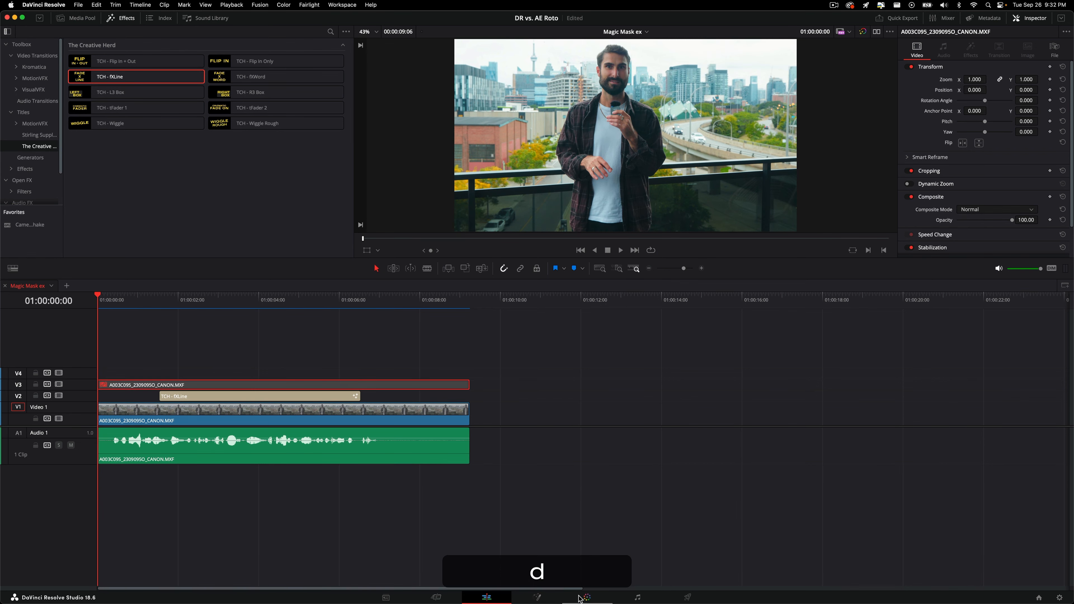
pyautogui.click(581, 598)
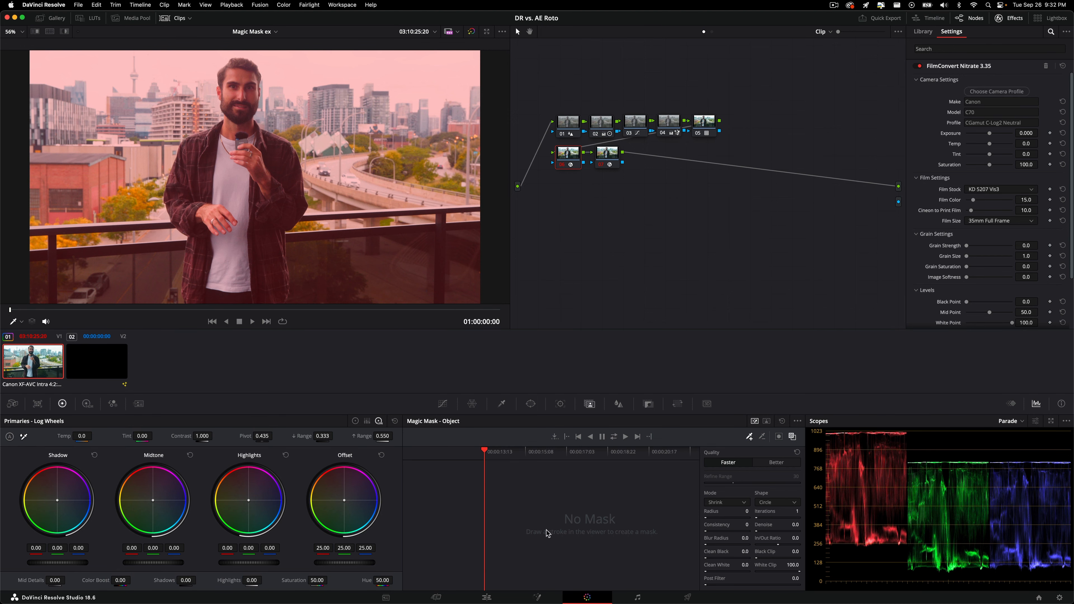
pyautogui.click(486, 597)
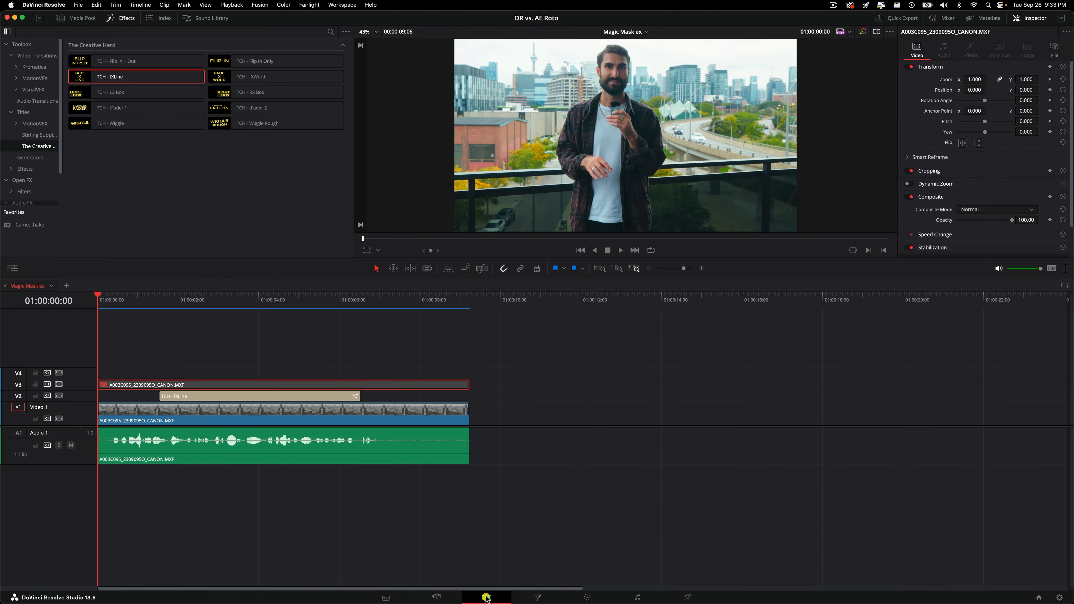
# Re-enable the V3 clip, move the playhead to about 01:00:04:07 and open the clip's Magic Mask node on the Color page
pyautogui.click(261, 384)
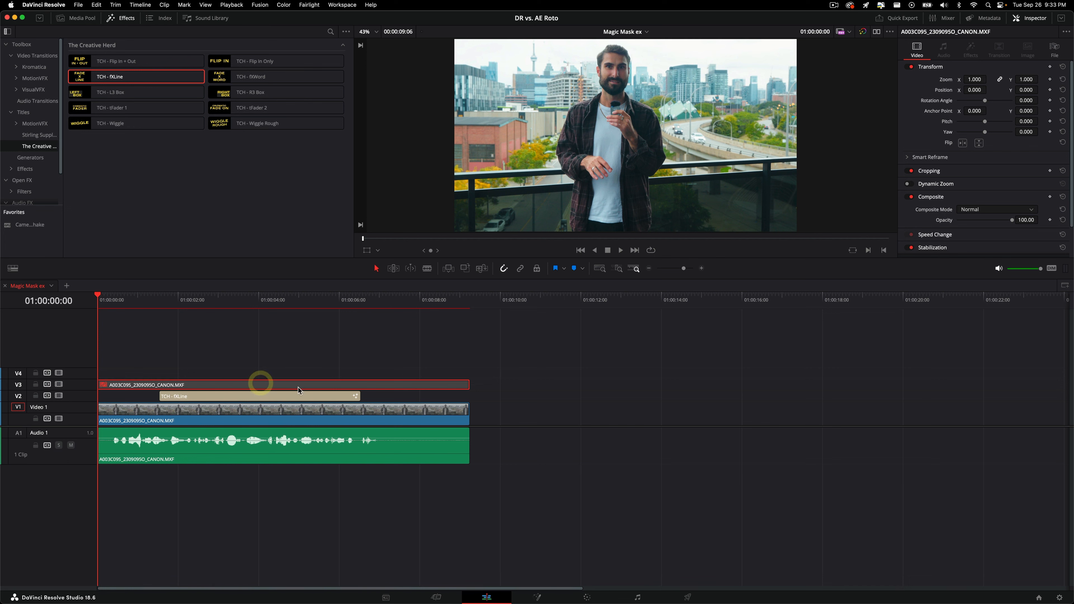
pyautogui.press('d')
pyautogui.moveTo(286, 305)
pyautogui.mouseDown()
pyautogui.moveTo(266, 306)
pyautogui.moveTo(300, 305)
pyautogui.moveTo(271, 308)
pyautogui.mouseUp()
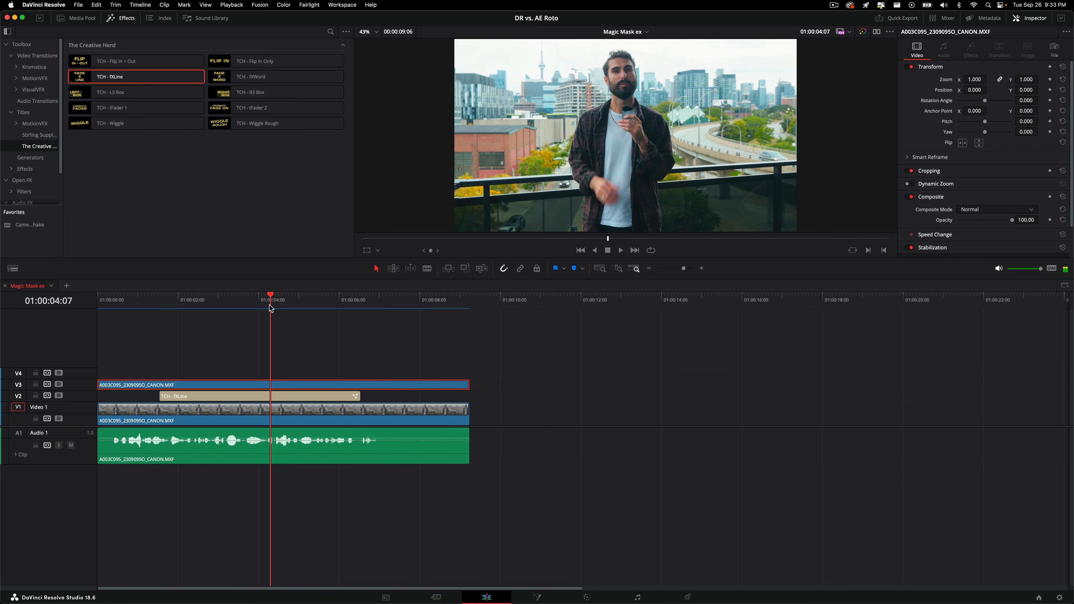
pyautogui.hotkey('shift', '6')
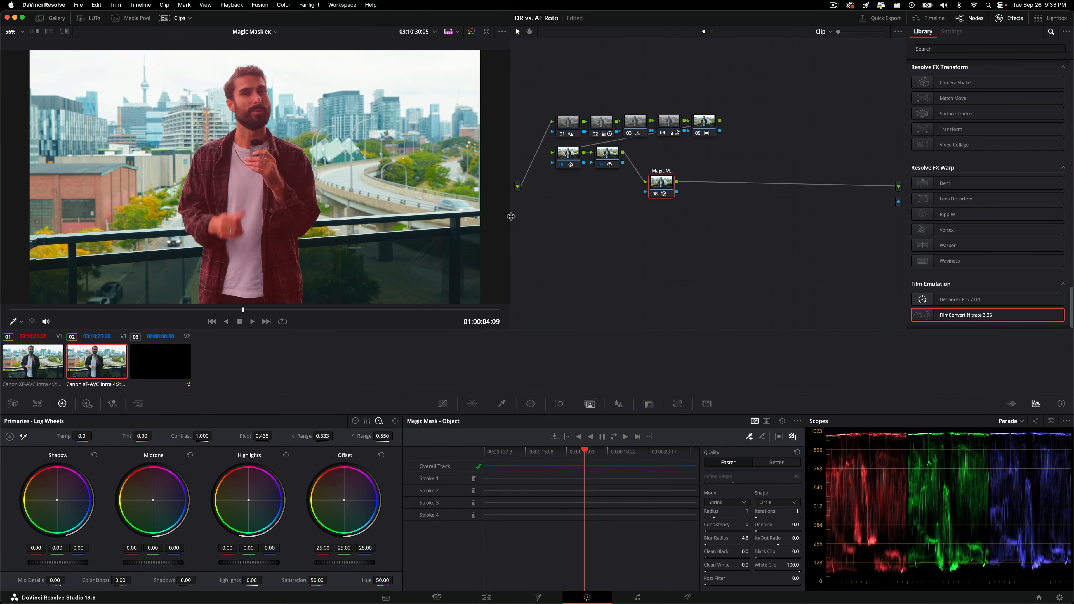
# Add an alpha output to the node graph, connect the Magic Mask node's alpha to it and return to the Edit page
pyautogui.rightClick(682, 227)
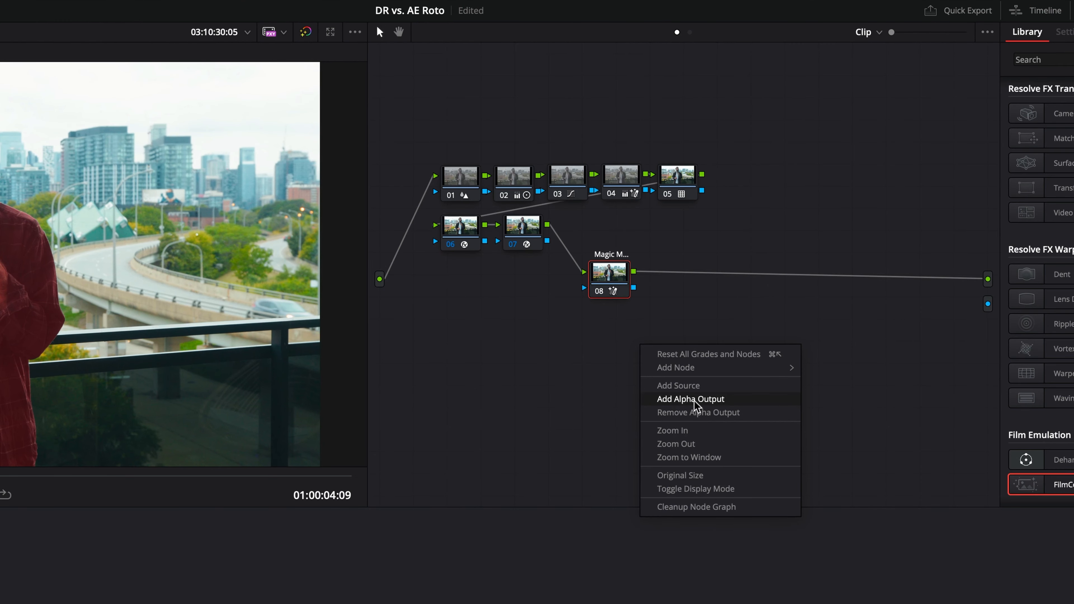
pyautogui.click(724, 400)
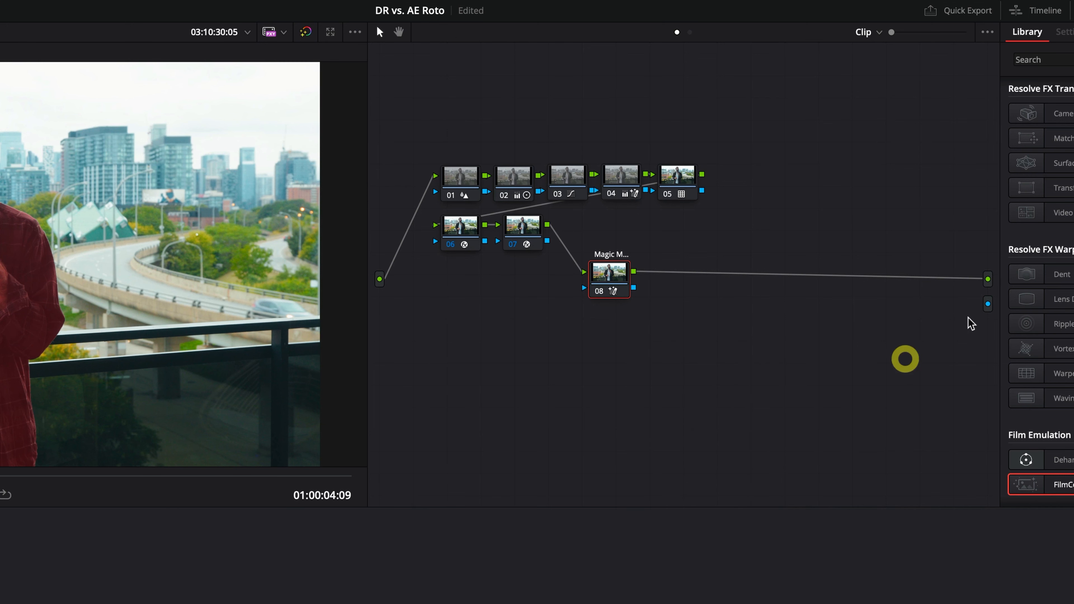
pyautogui.moveTo(632, 293); pyautogui.dragTo(990, 305)
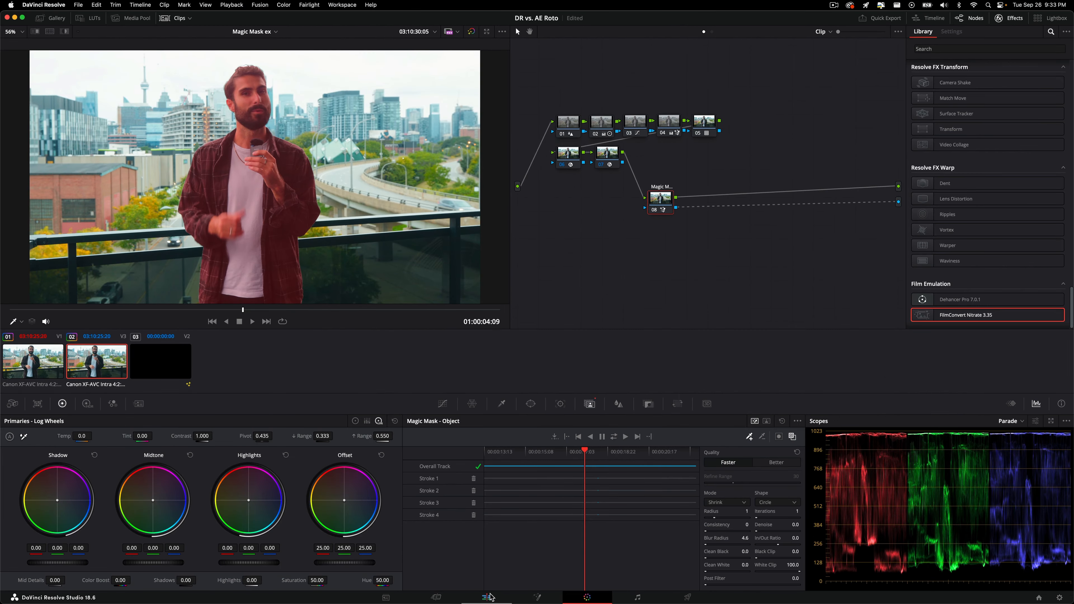
pyautogui.click(488, 596)
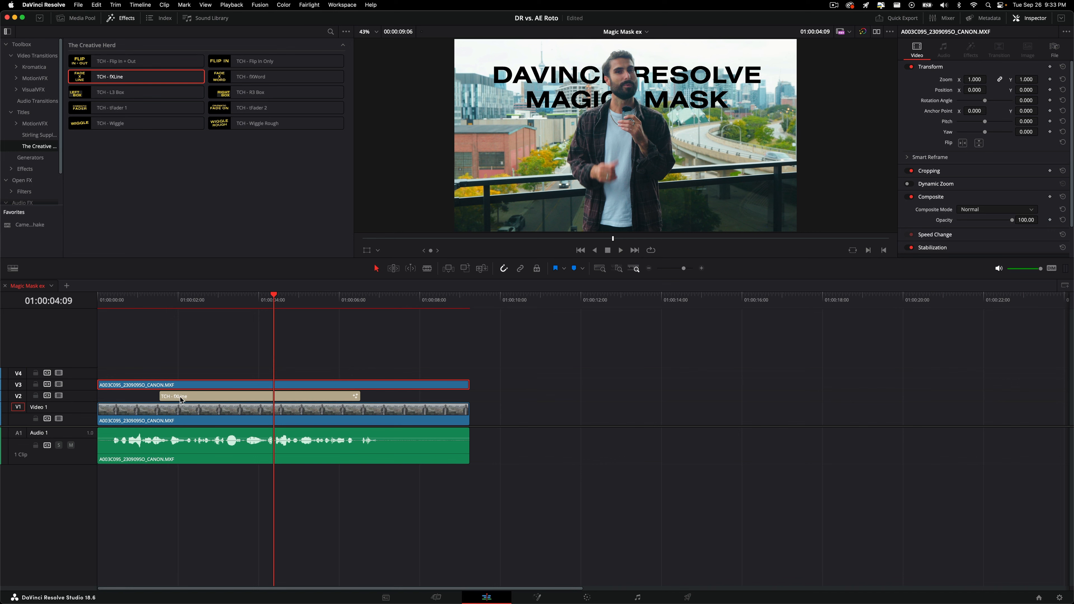
# Move the V2 title clip earlier to start at about 01:00:00:06 and play the composite from 01:00:05:18
pyautogui.moveTo(181, 400); pyautogui.dragTo(117, 401)
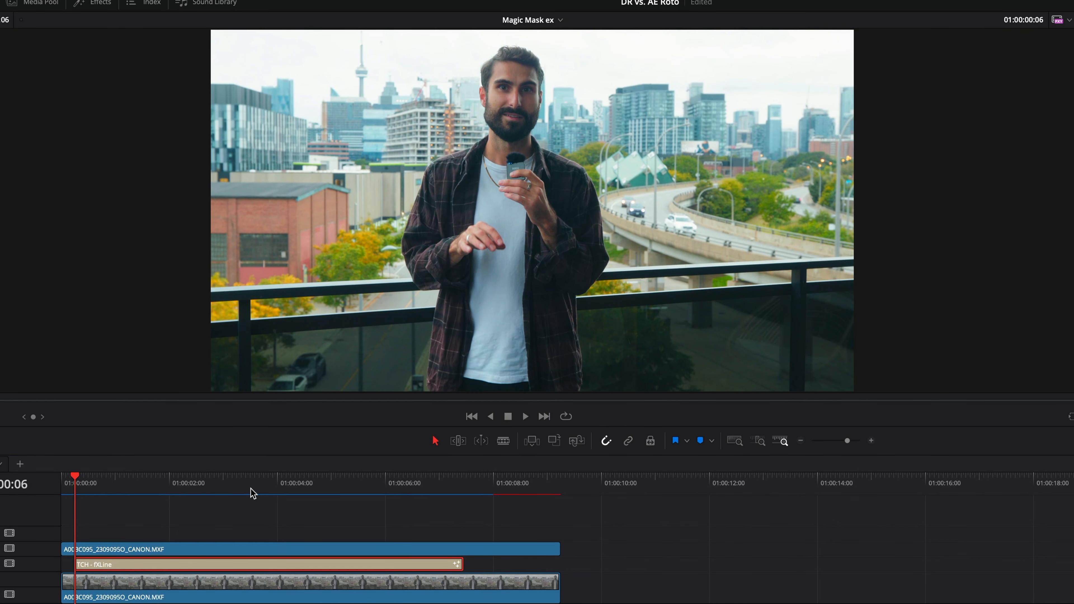
pyautogui.click(372, 488)
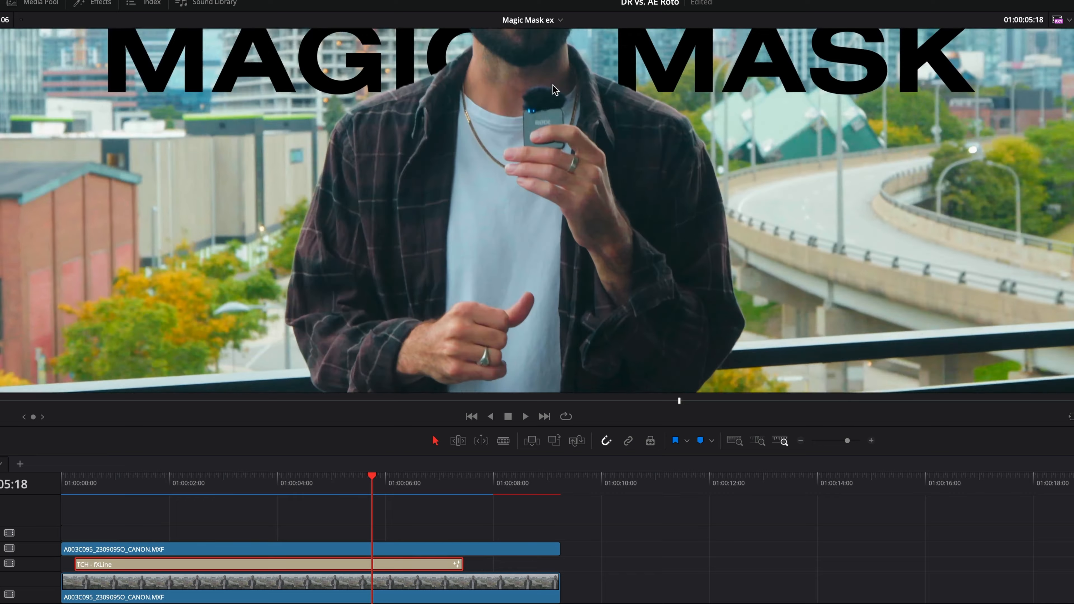
pyautogui.press('space')
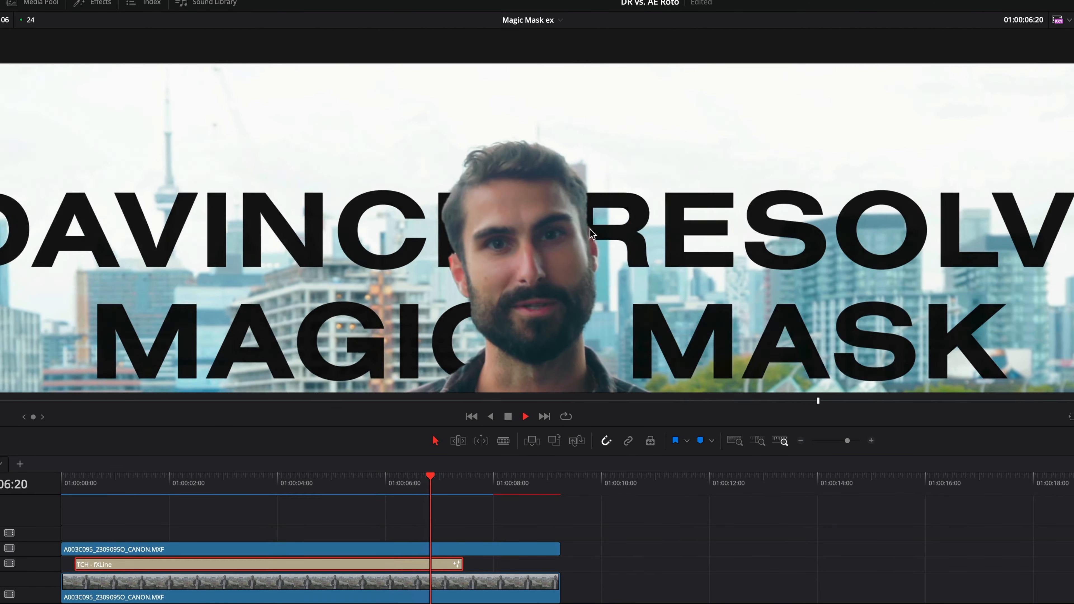
pyautogui.press('space')
# On the Color page, set the Magic Mask's Blur Radius to 13.4 at 01:00:05:15 and adjust its In/Out Ratio
pyautogui.moveTo(439, 483); pyautogui.dragTo(384, 483)
pyautogui.click(587, 596)
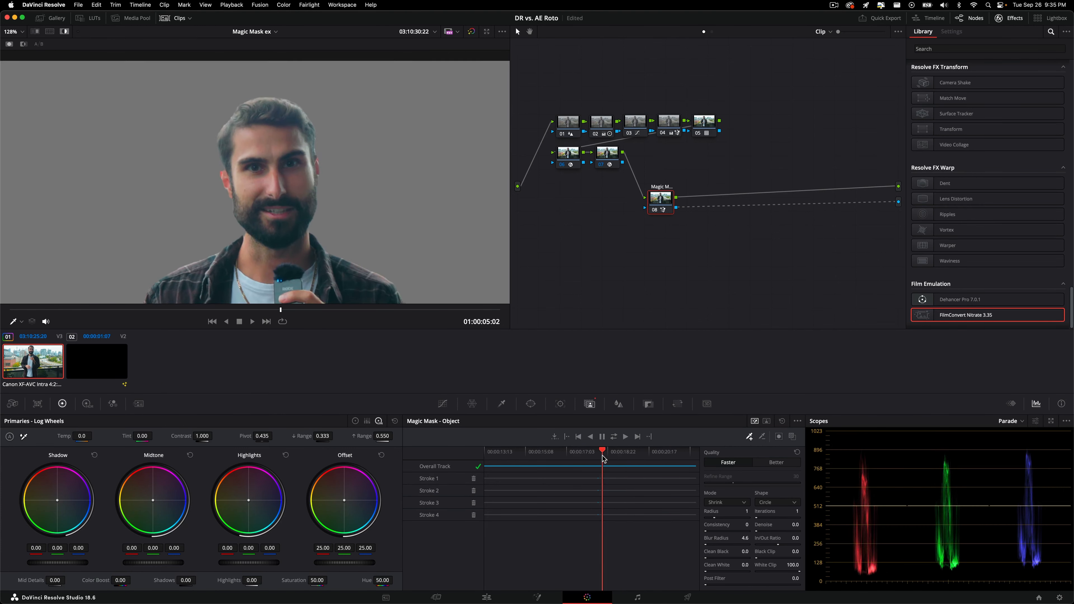
pyautogui.moveTo(604, 454); pyautogui.dragTo(614, 458)
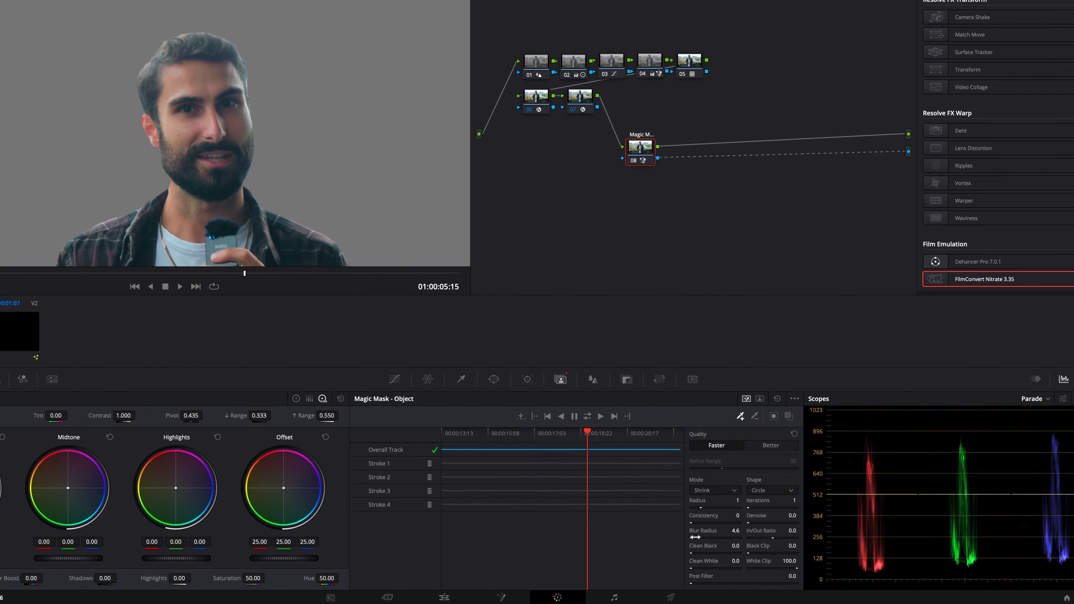
pyautogui.moveTo(653, 518); pyautogui.dragTo(657, 518)
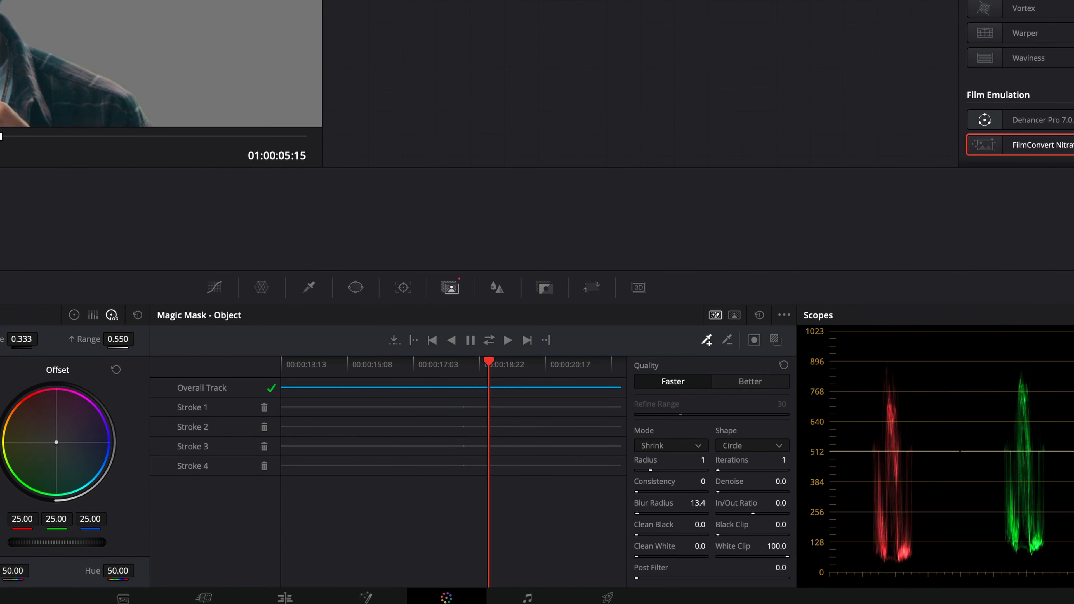
pyautogui.moveTo(738, 504); pyautogui.dragTo(741, 504)
pyautogui.moveTo(668, 488); pyautogui.dragTo(667, 488)
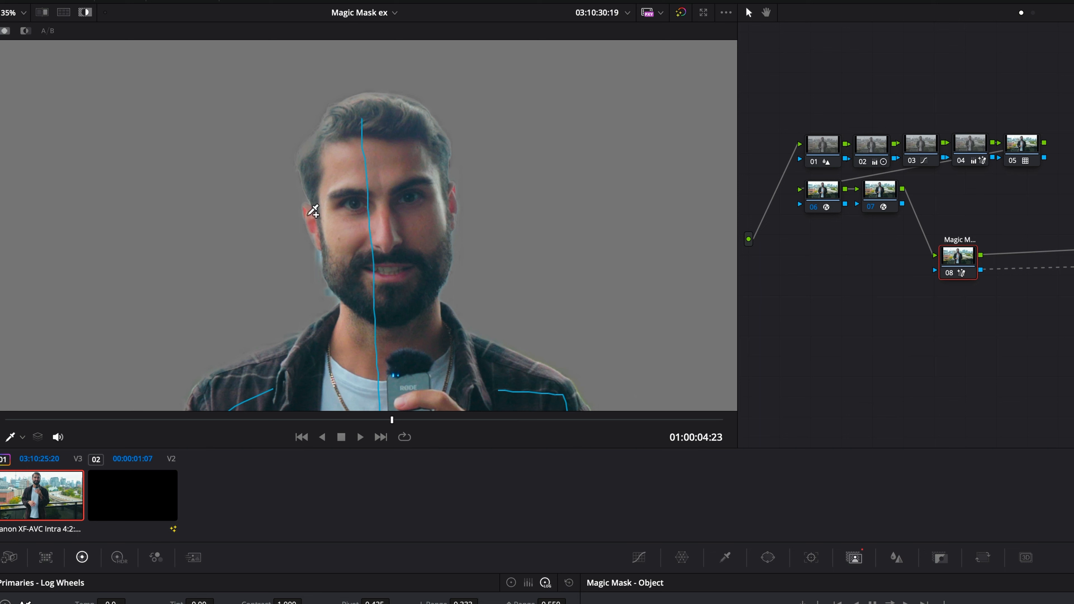
# Draw subtractive Magic Mask strokes in the background on both sides of the man's head at 01:00:04:23
pyautogui.moveTo(262, 175)
pyautogui.mouseDown()
pyautogui.moveTo(298, 241)
pyautogui.moveTo(308, 280)
pyautogui.moveTo(297, 299)
pyautogui.mouseUp()
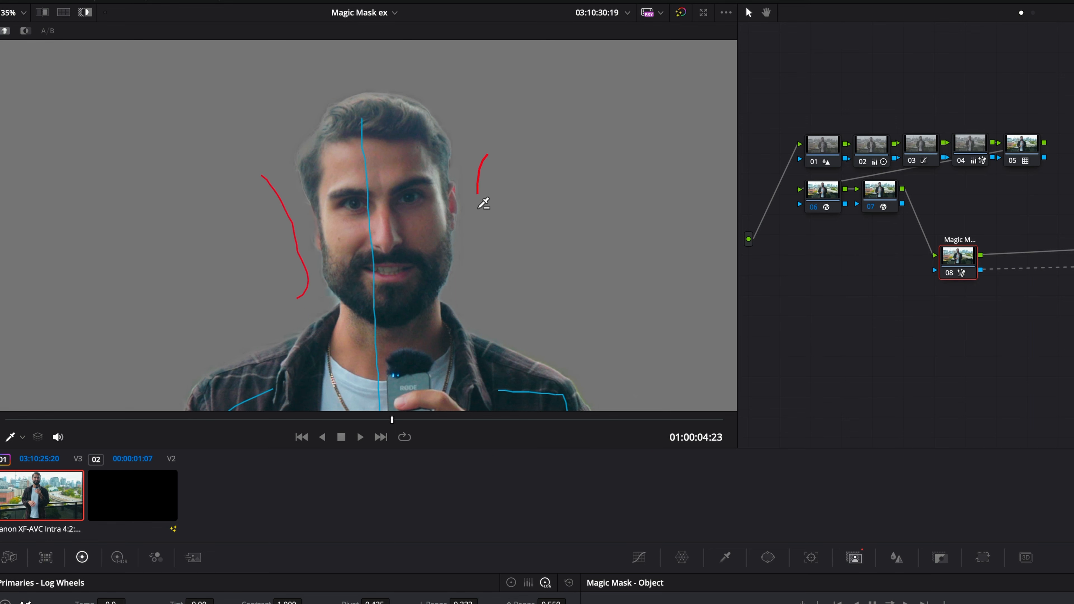